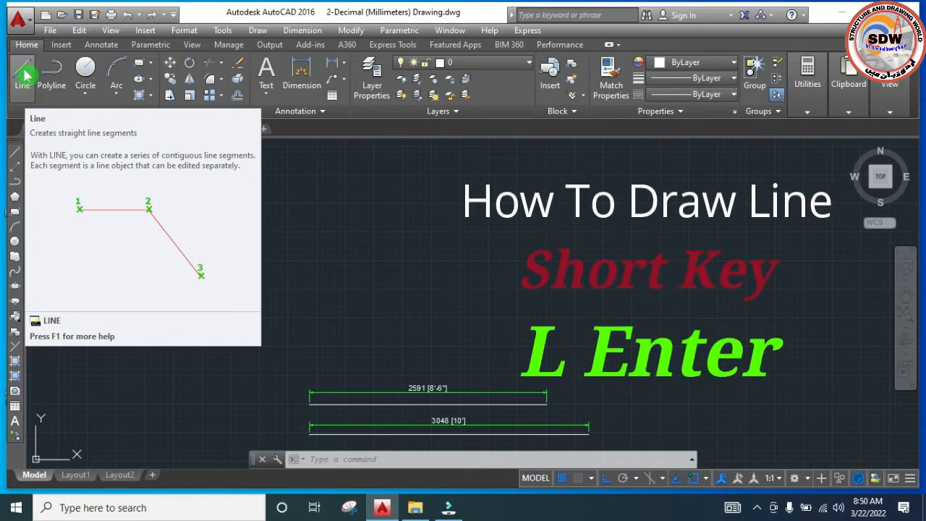
Draw two connected lines in the empty area above the dimensioned lines: 1500 mm horizontally to the right, then 1200 mm vertically upward.
type("l")
key("Return")
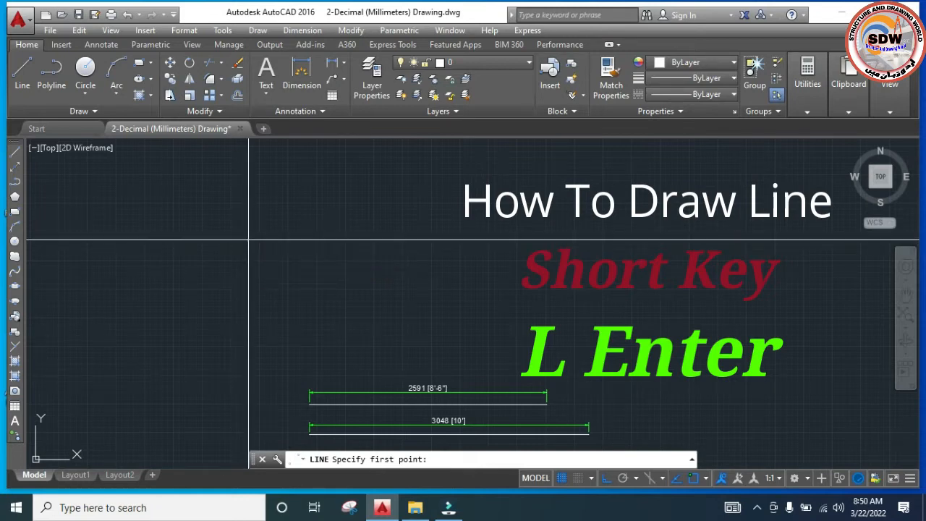
left_click(248, 239)
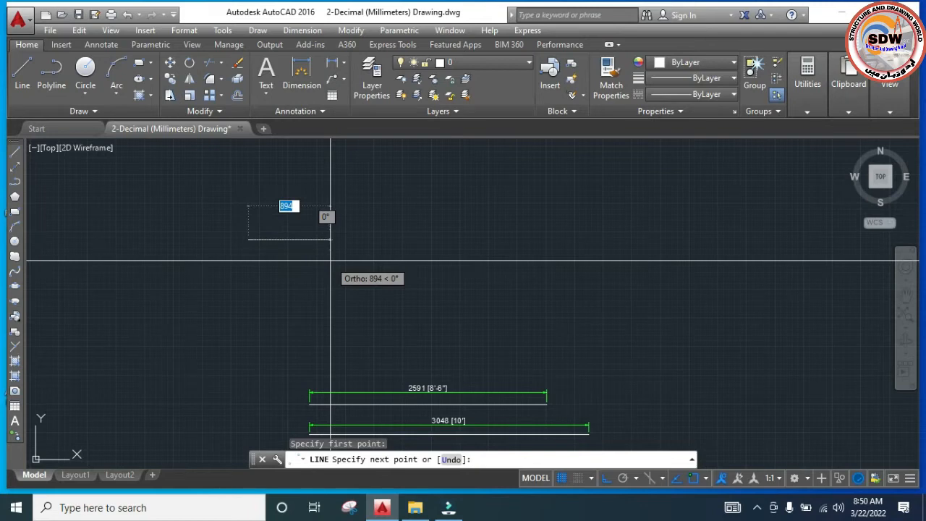
type("1500")
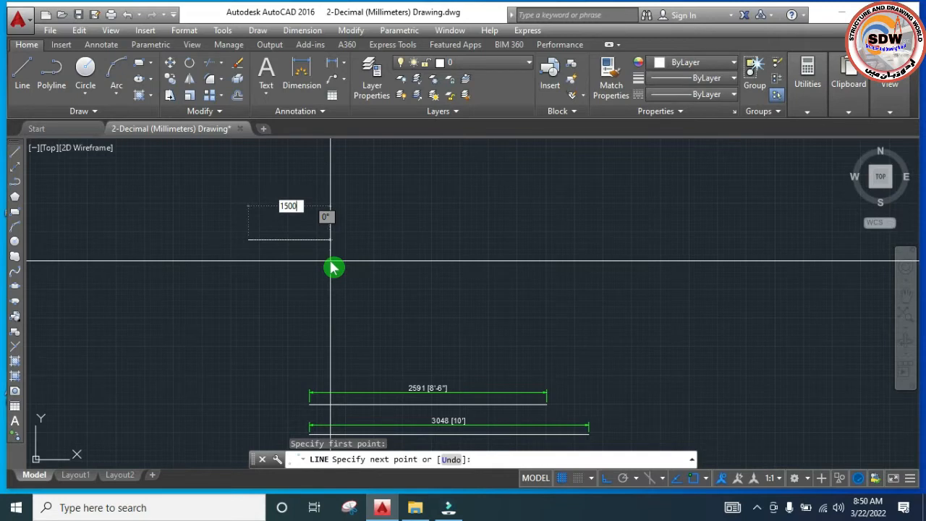
key("Return")
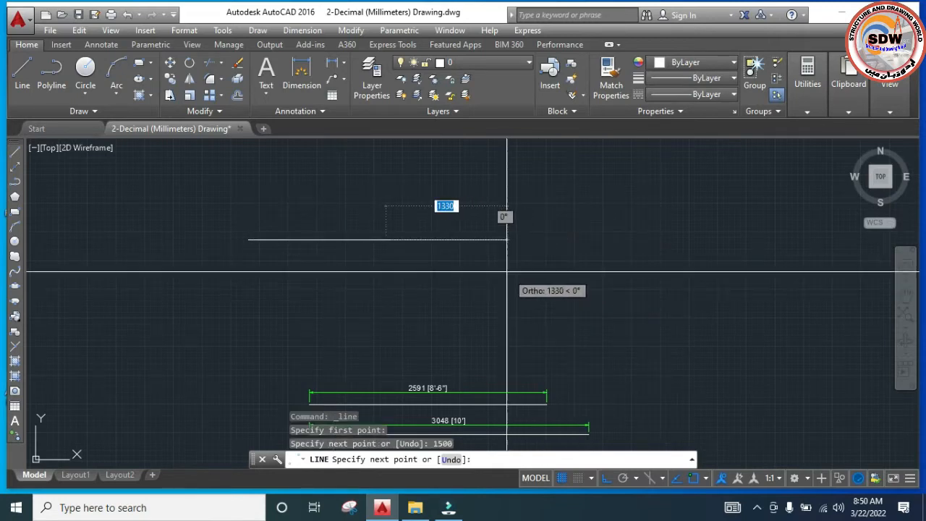
scroll(498, 302, "down", 2)
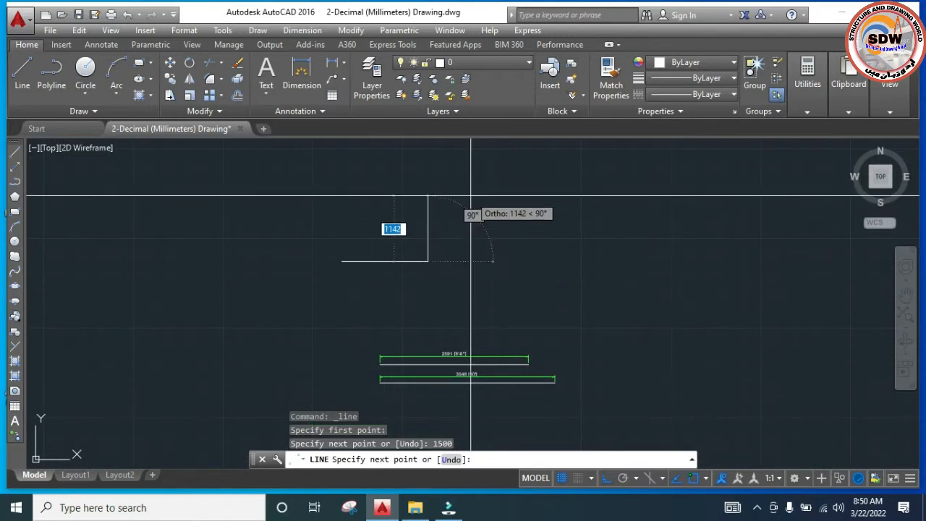
type("1200")
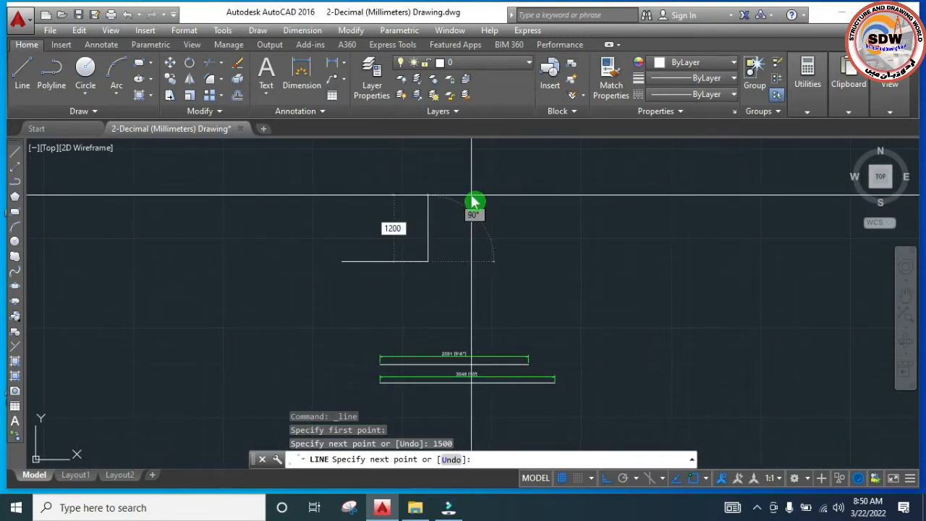
key("Return")
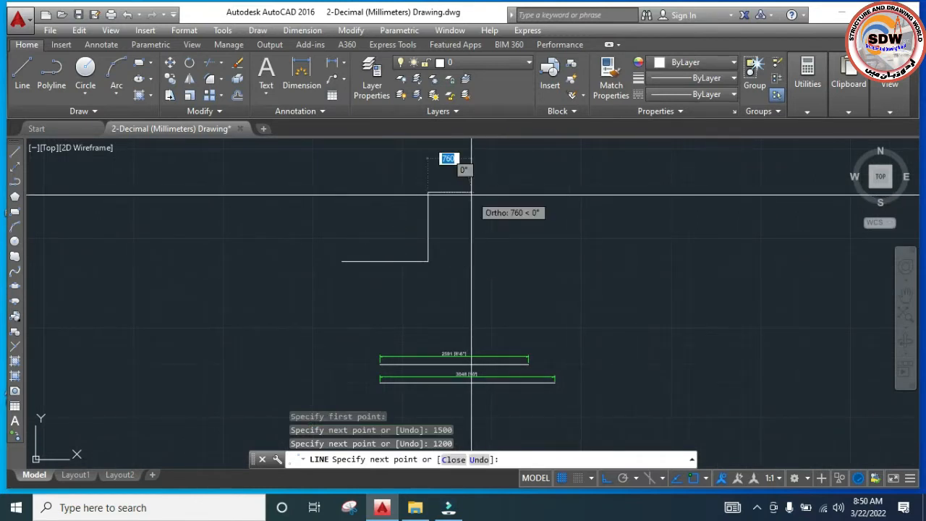
key("Return")
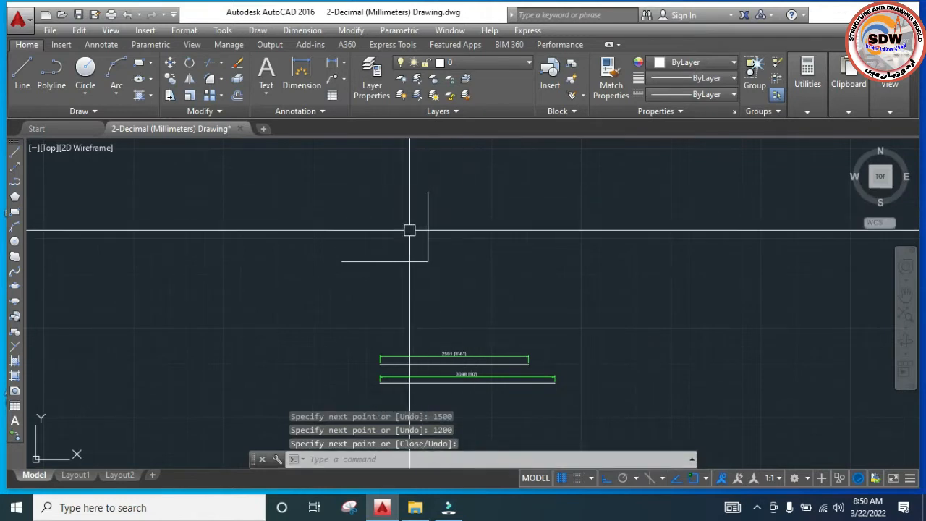
Select the horizontal and vertical lines one by one to check that they are separate objects, then clear the selection.
scroll(411, 265, "up", 3)
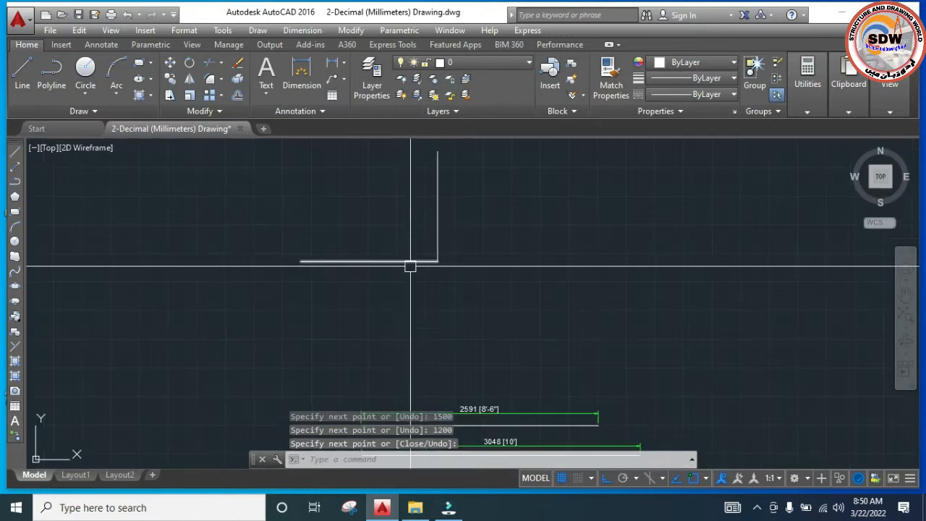
left_click(395, 261)
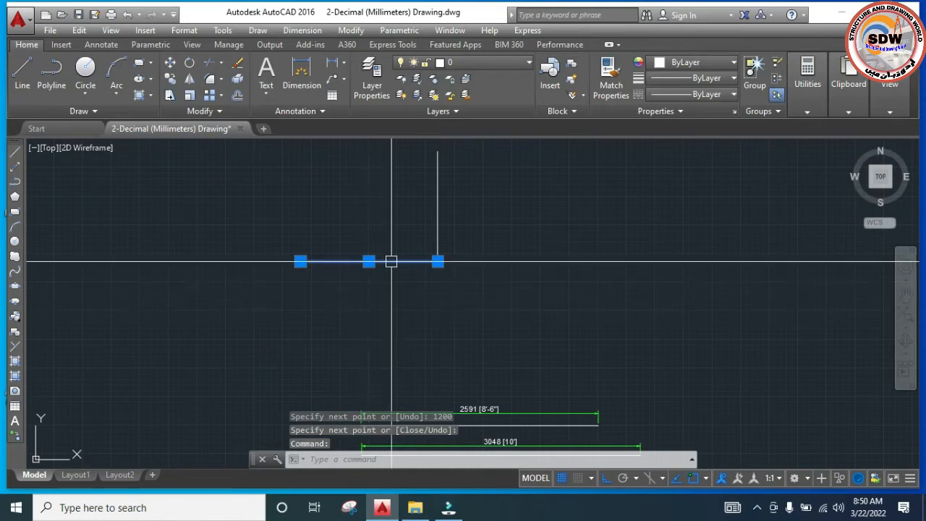
left_click(434, 206)
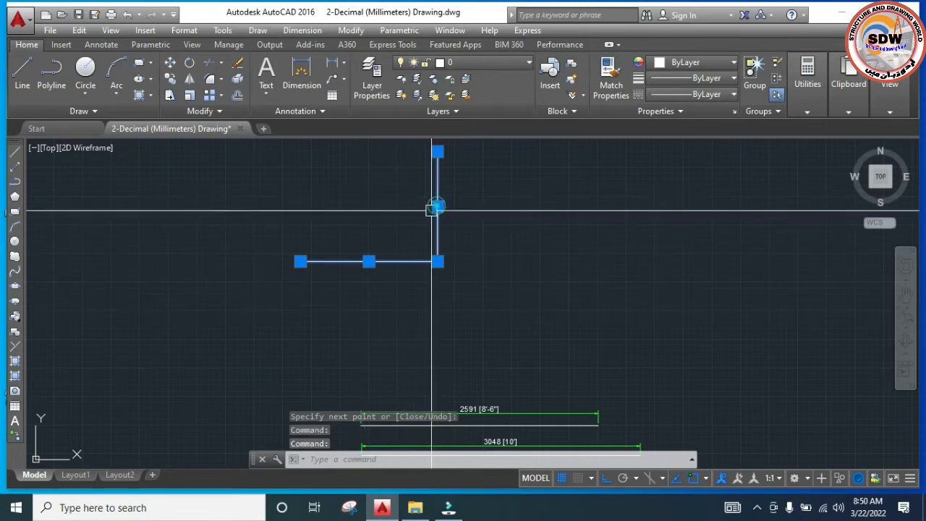
key("Escape")
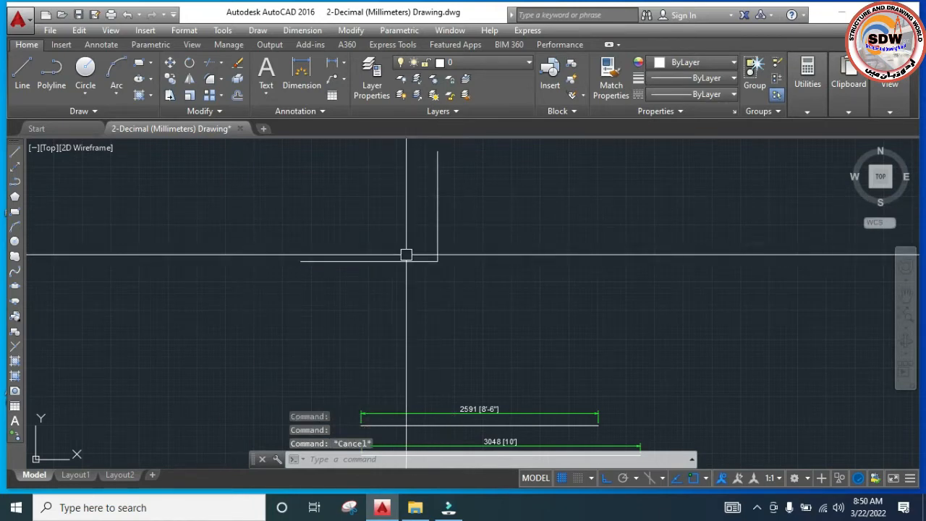
left_click(414, 315)
Draw two more connected lines just below the first pair: 1500 mm to the right, then 1000 mm downward.
key("l")
key("Return")
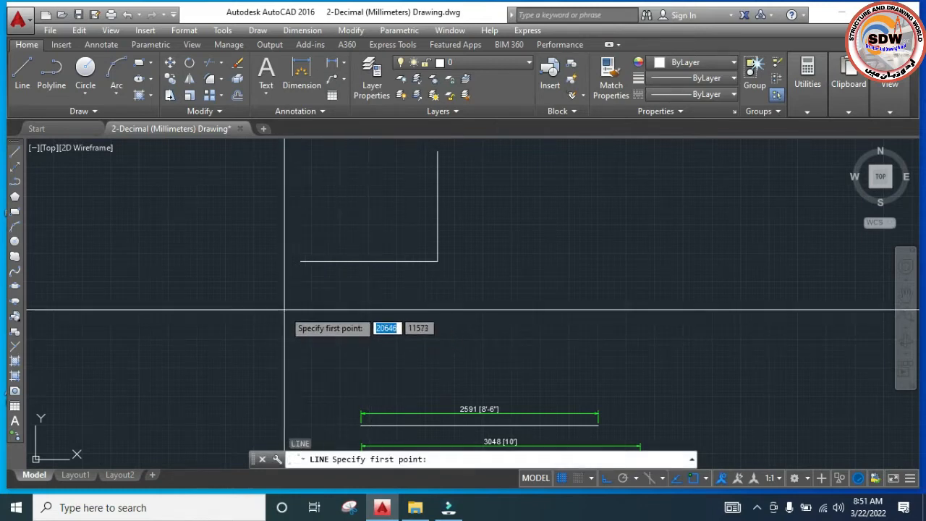
left_click(301, 295)
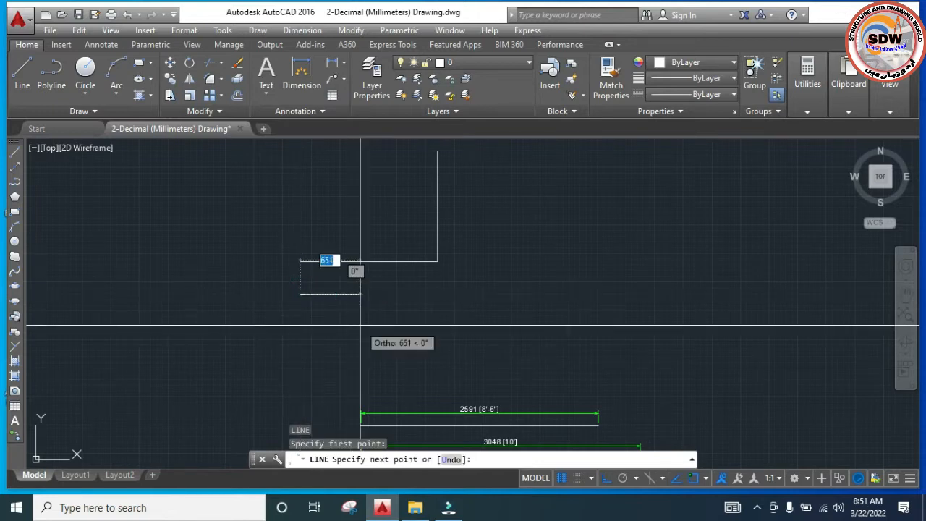
type("1500")
key("Return")
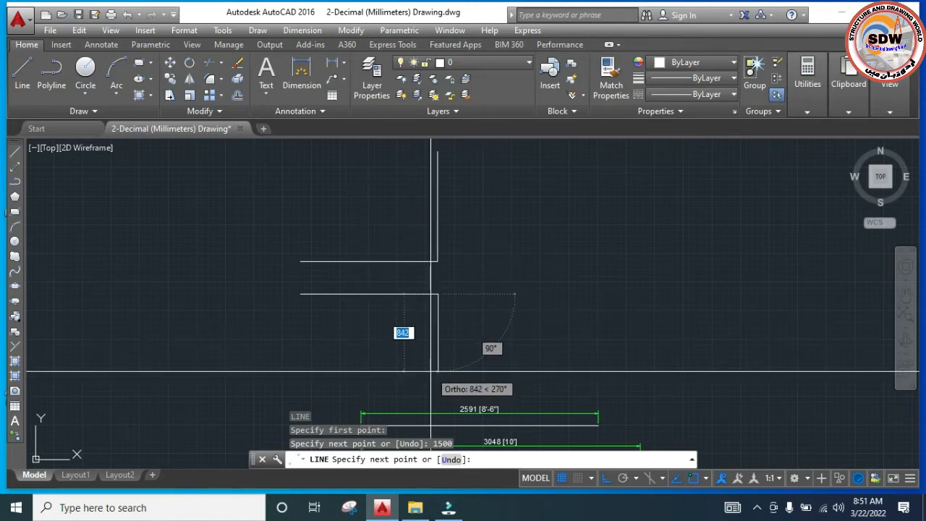
type("100")
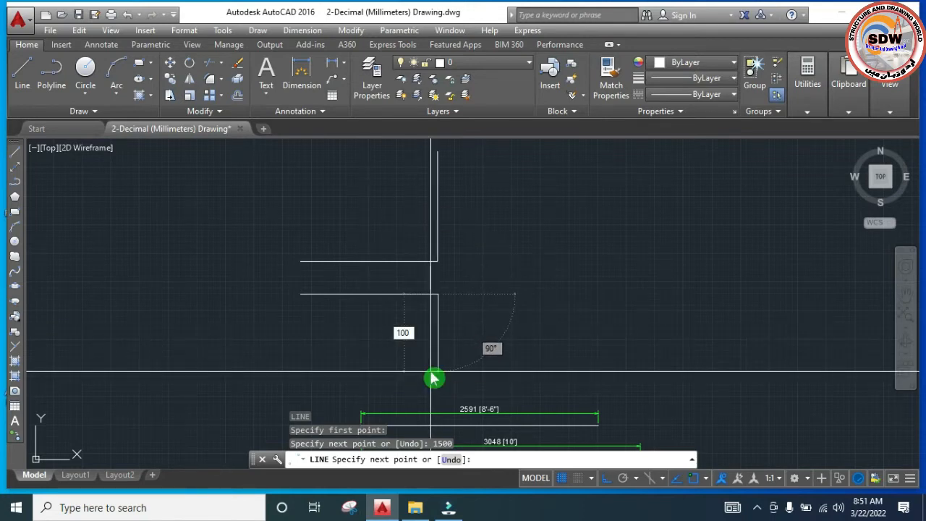
type("0")
key("Return")
key("Return")
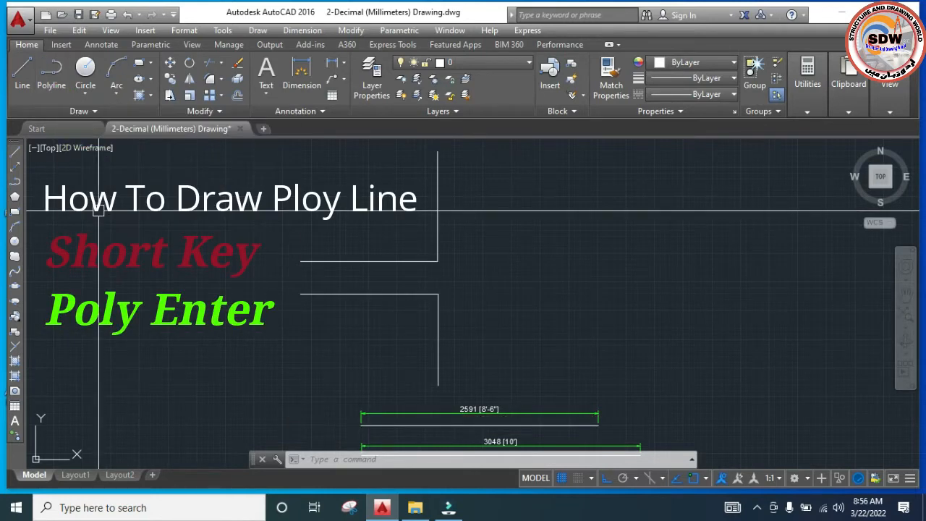
Draw a polyline to the right of the line pairs with a 1200 mm horizontal segment and a 900 mm upward segment.
type("POLYLINE")
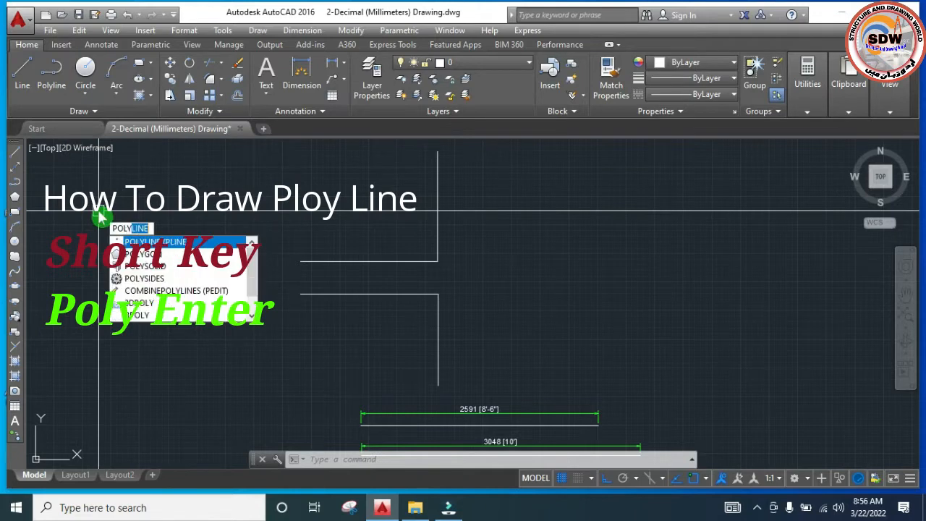
key("Return")
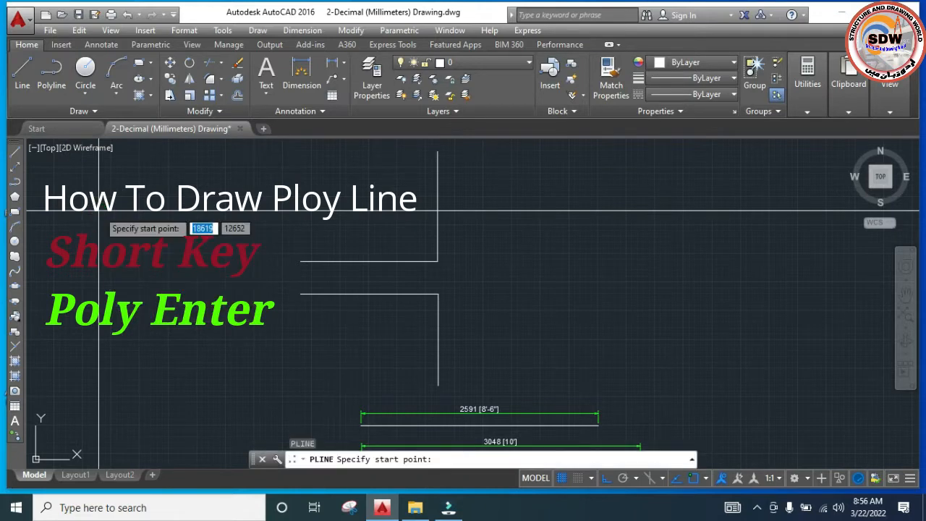
left_click(483, 260)
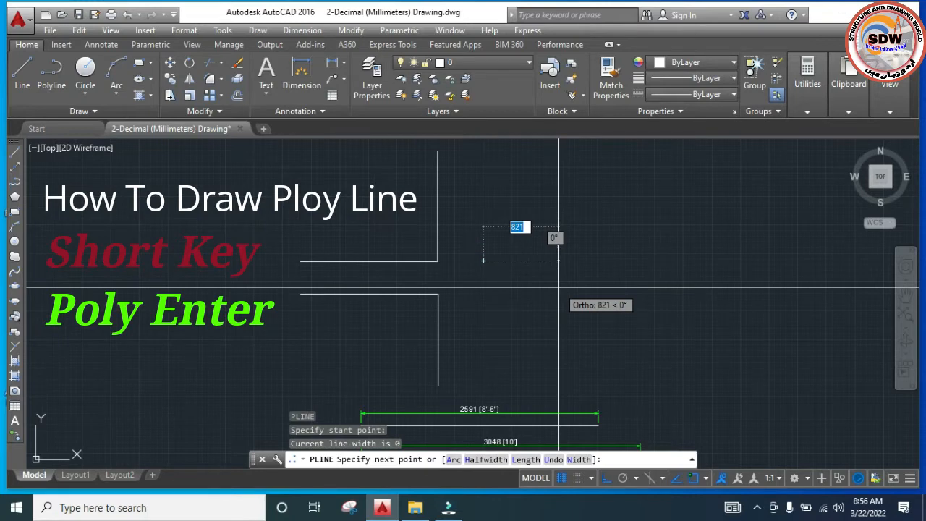
type("1200")
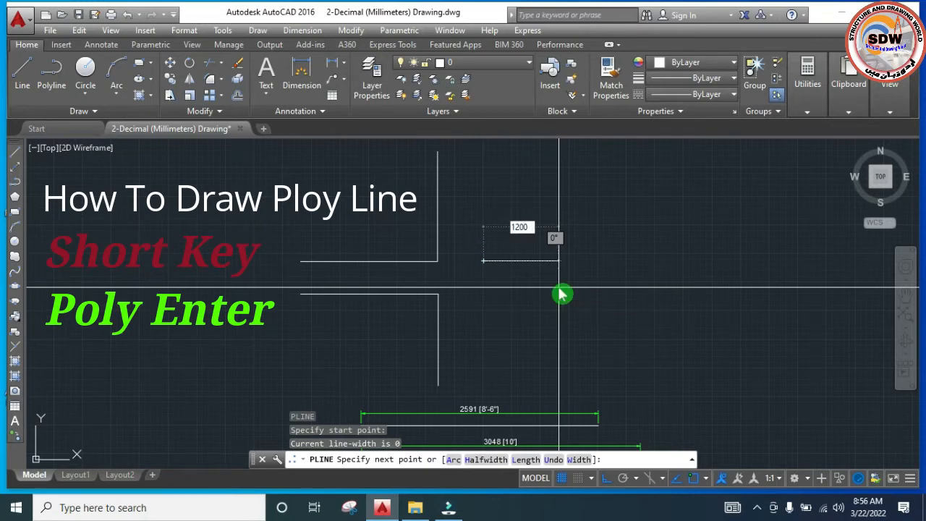
key("Return")
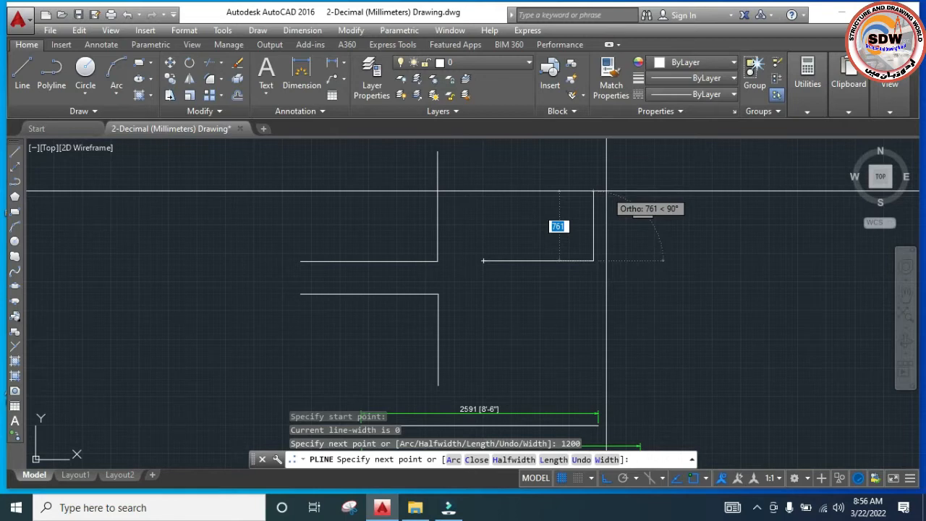
type("900")
key("Return")
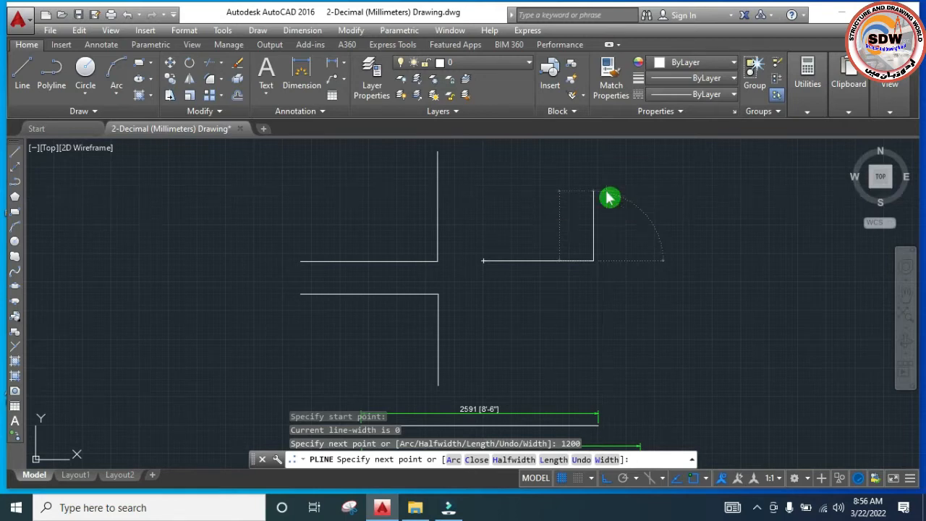
key("Return")
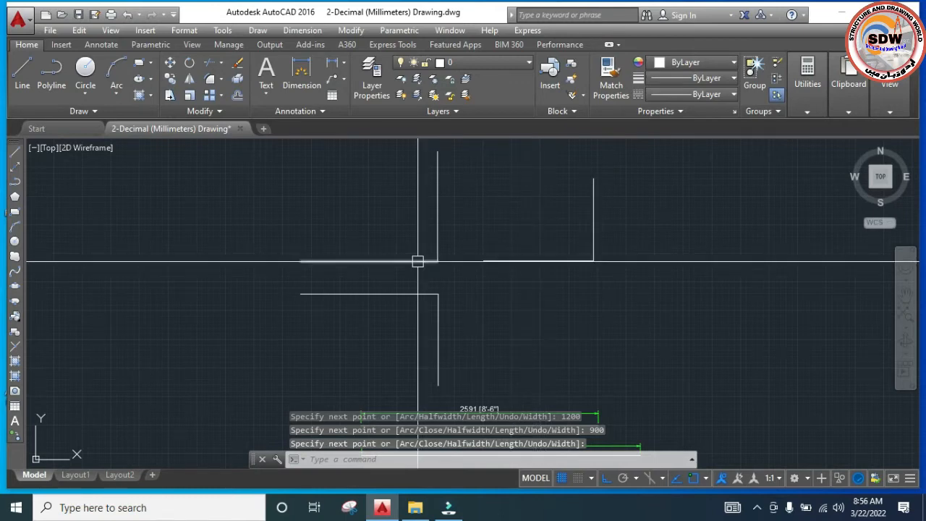
Select the polyline and the upper pair of lines in turn to compare one joined object with separate segments.
left_click(513, 260)
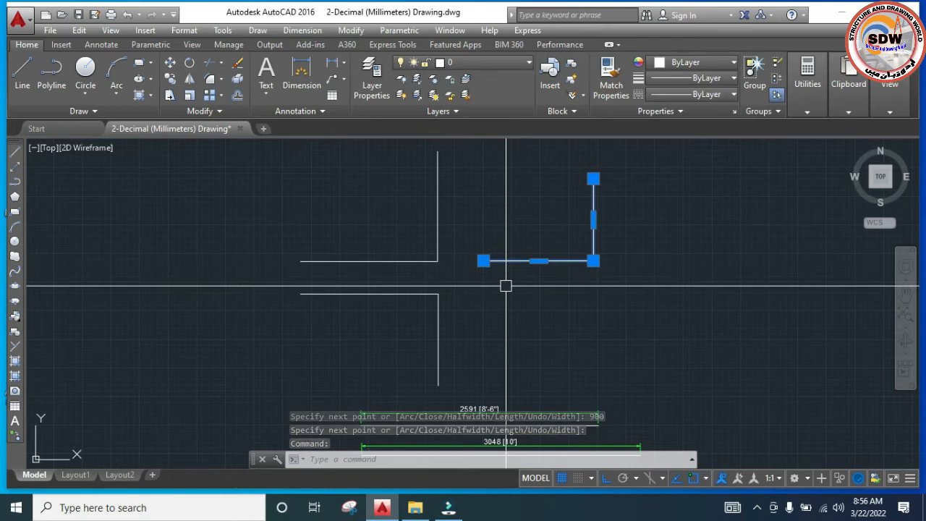
key("Escape")
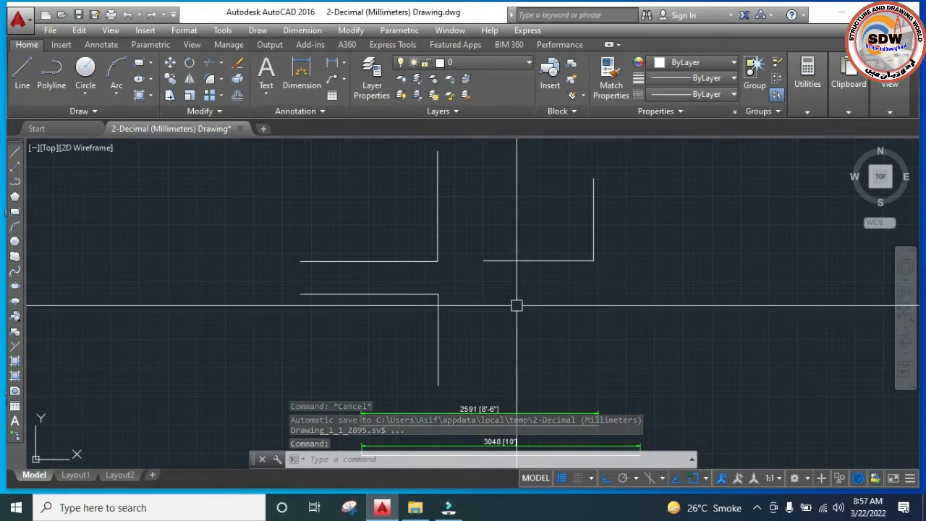
left_click(393, 261)
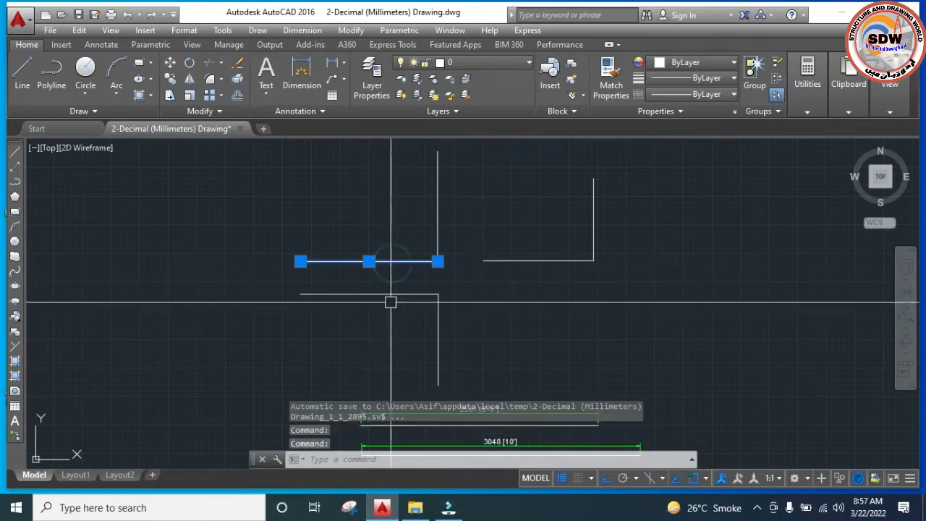
left_click(437, 222)
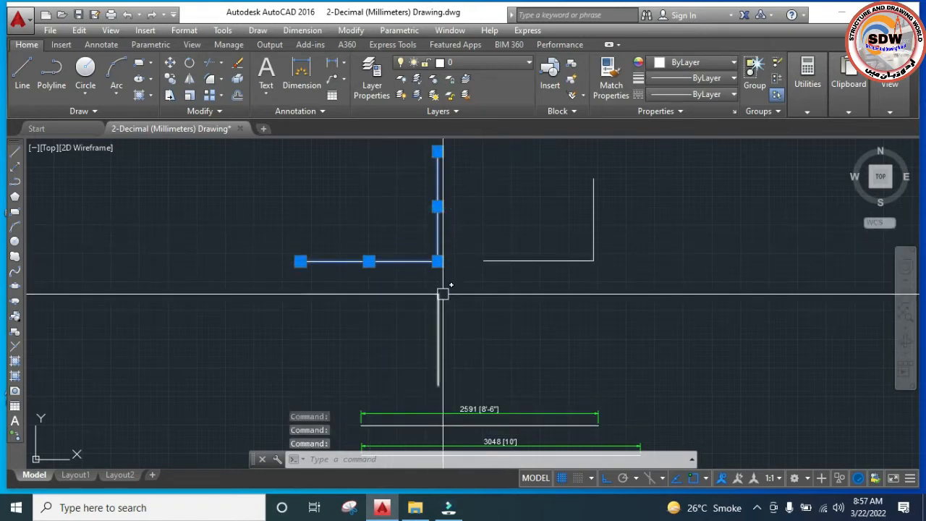
key("Escape")
left_click(504, 259)
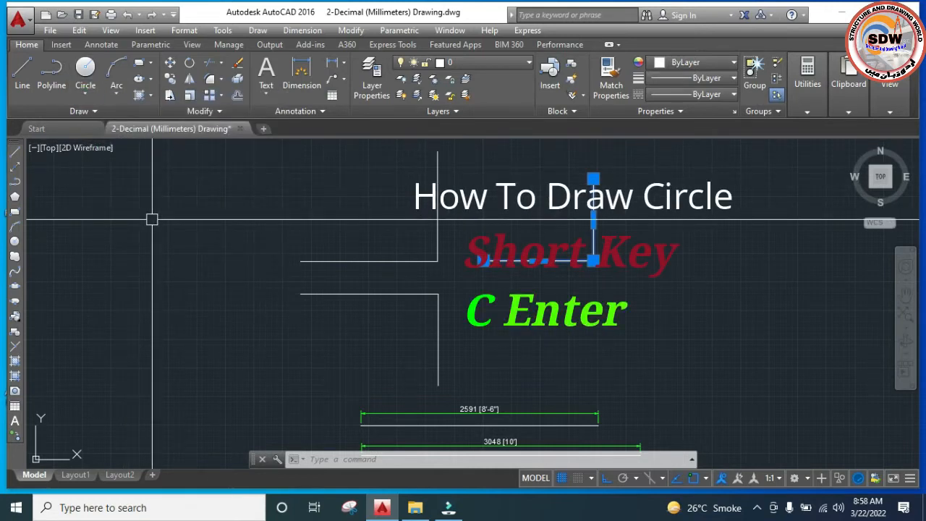
Draw a circle with a radius of 500 mm in the empty area left of the line pairs.
type("c")
key("Return")
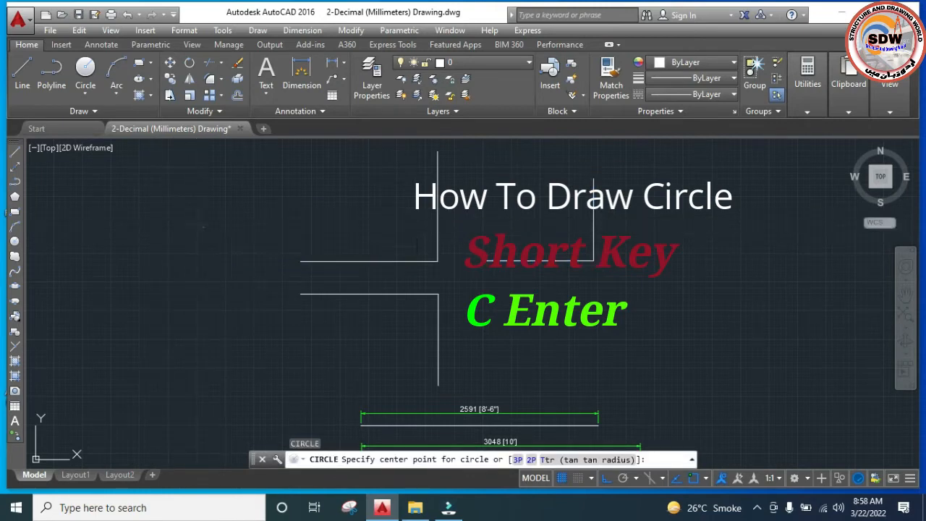
left_click(203, 228)
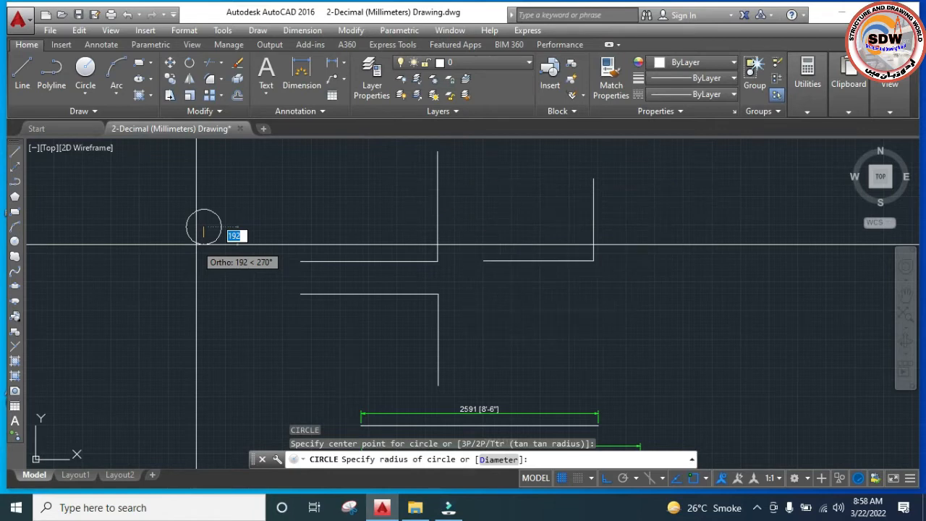
type("500")
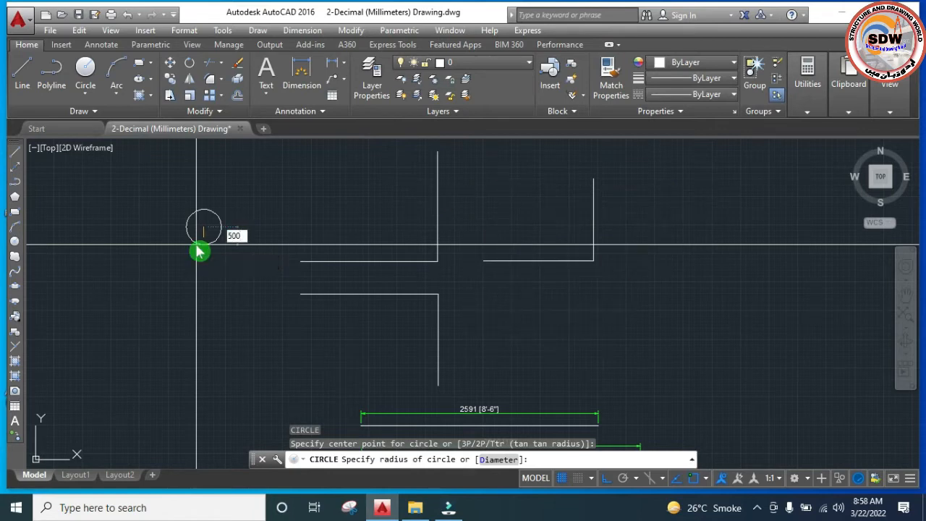
key("Return")
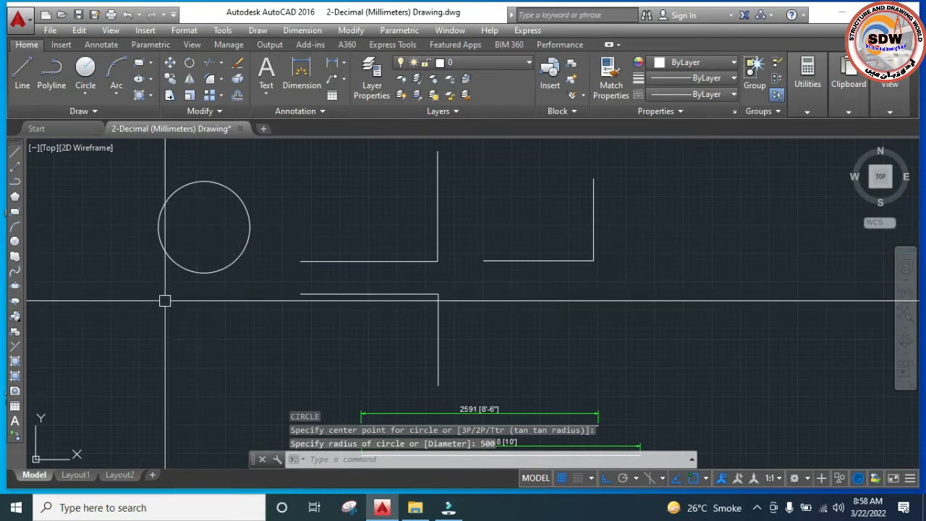
left_click(184, 269)
type("a")
key("Return")
key("Escape")
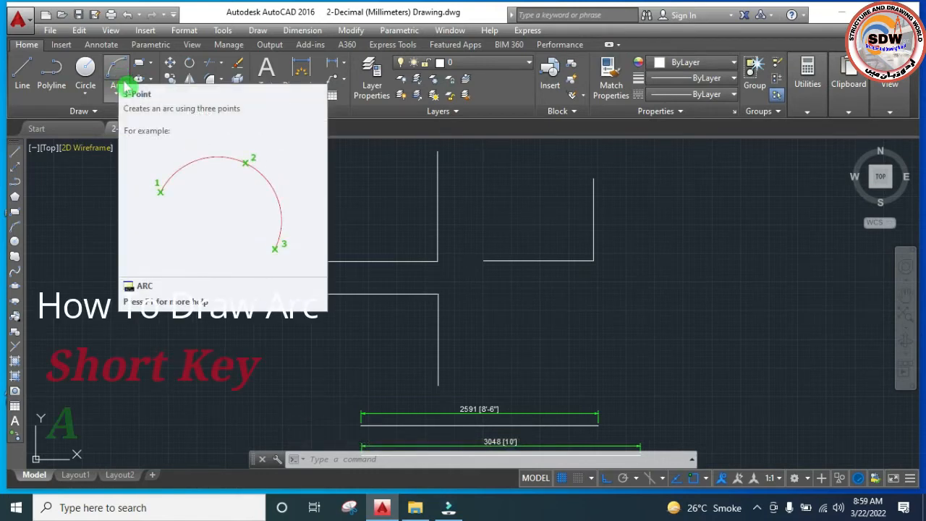
Draw a three-point arc in the empty area below and to the right of the polyline, with Ortho turned off.
type("a")
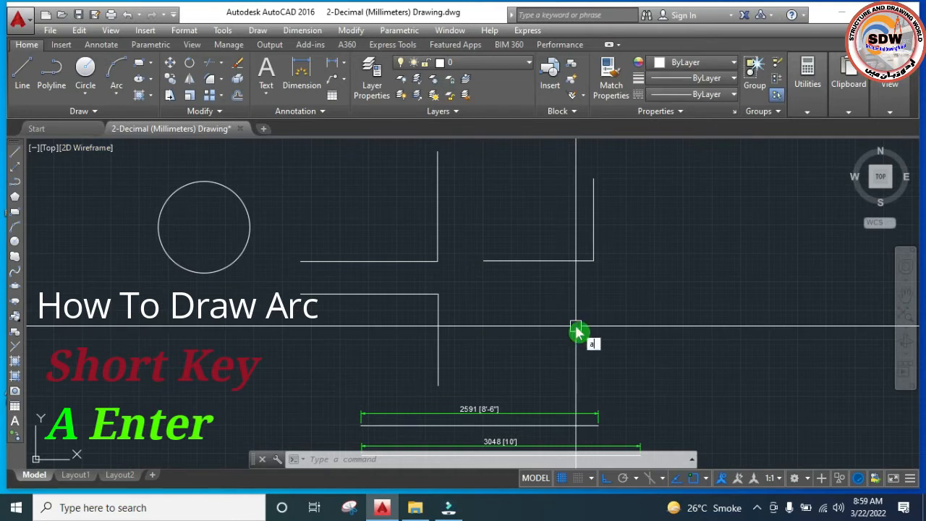
key("Return")
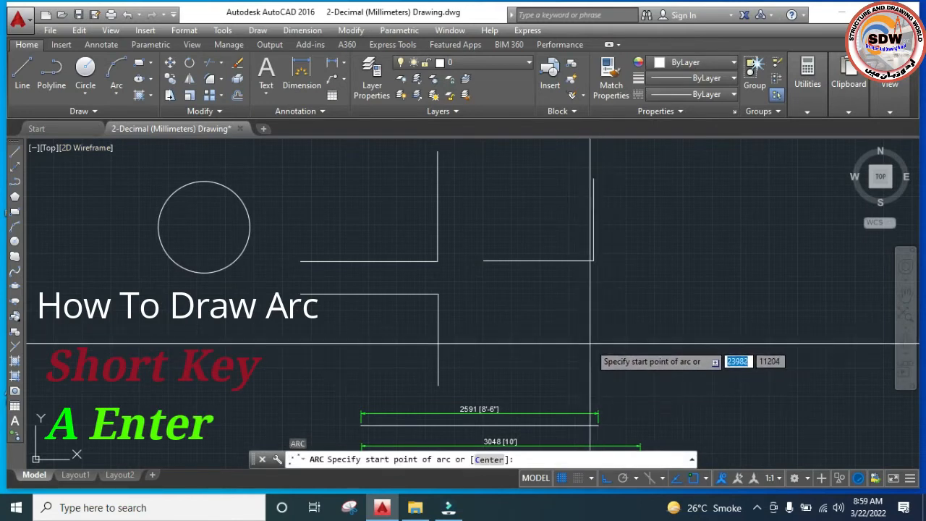
left_click(613, 344)
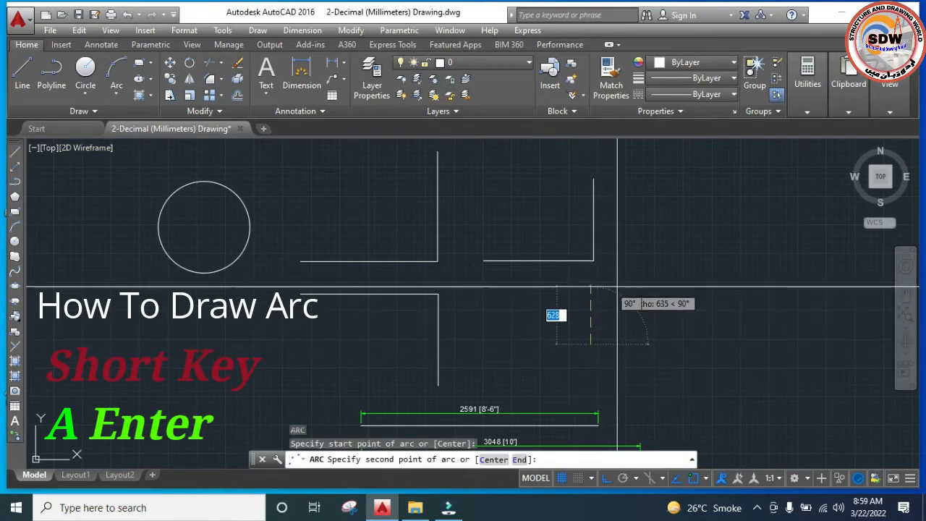
key("F8")
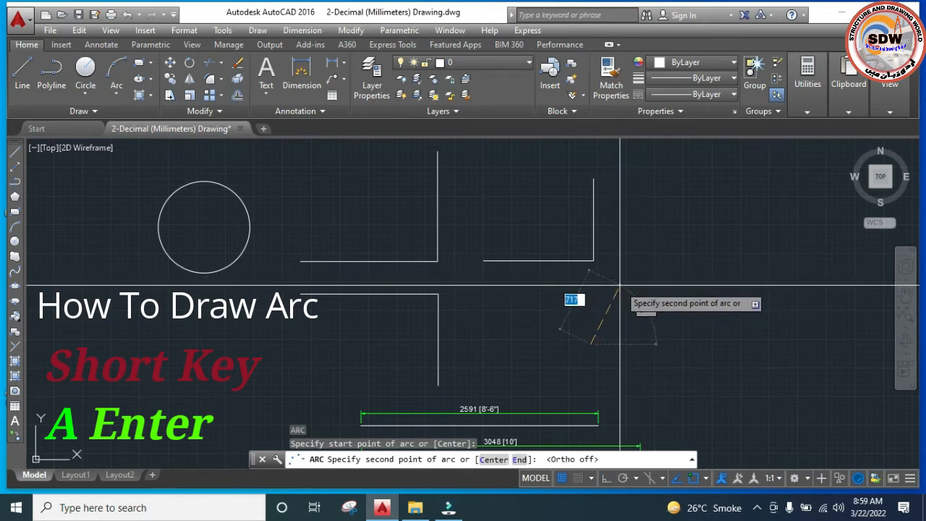
left_click(618, 286)
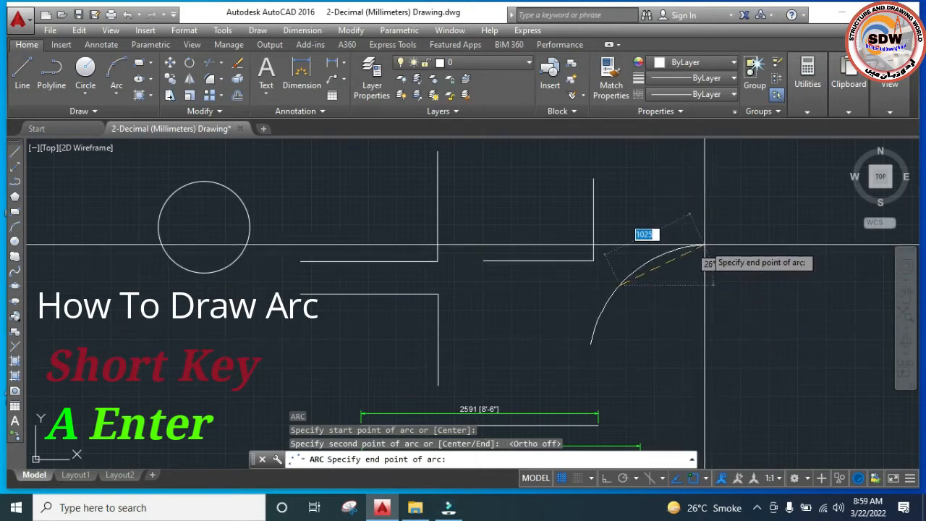
left_click(720, 315)
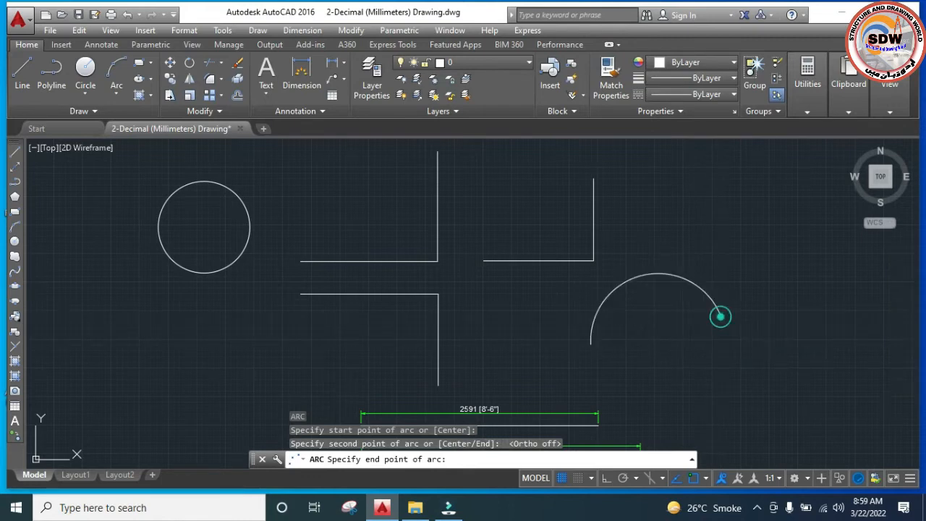
key("Escape")
Reshape the arc with its grips, stretching its midpoint slightly upward and its left endpoint horizontally outward.
left_click(655, 275)
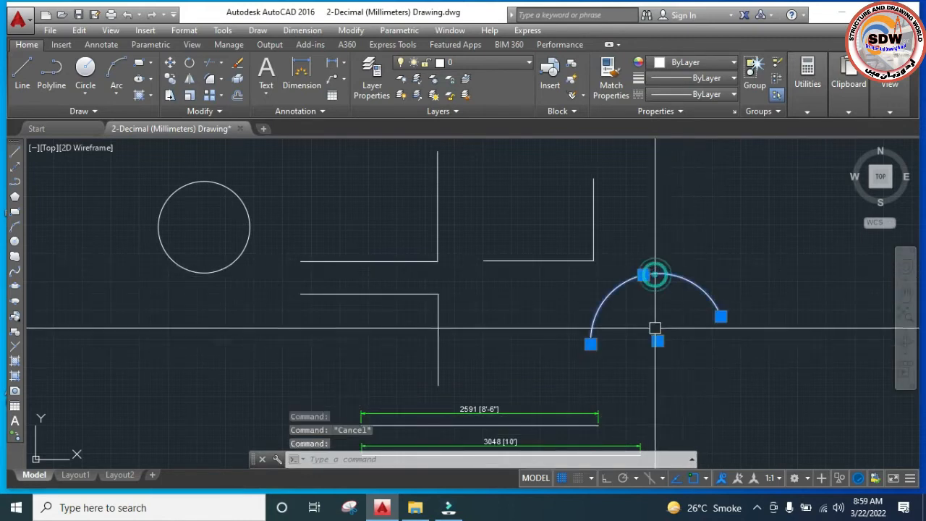
left_click(643, 275)
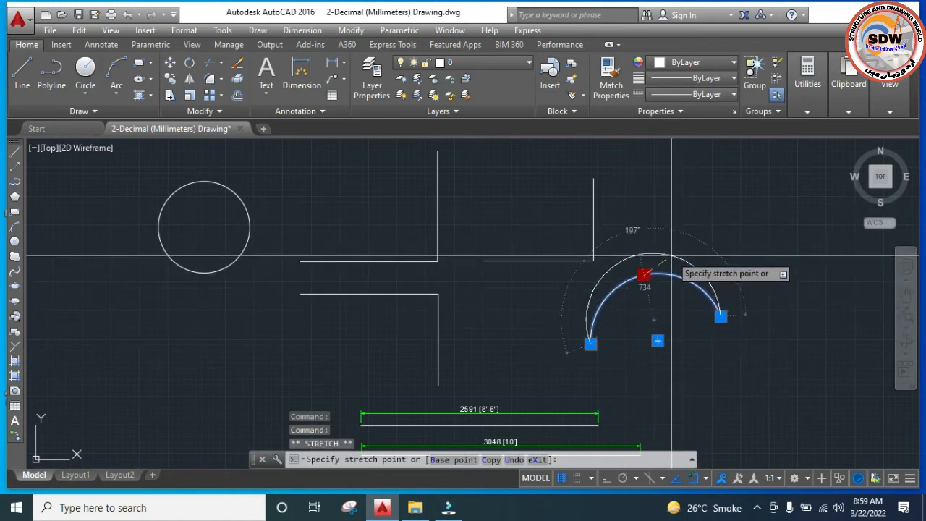
left_click(639, 257)
left_click(590, 343)
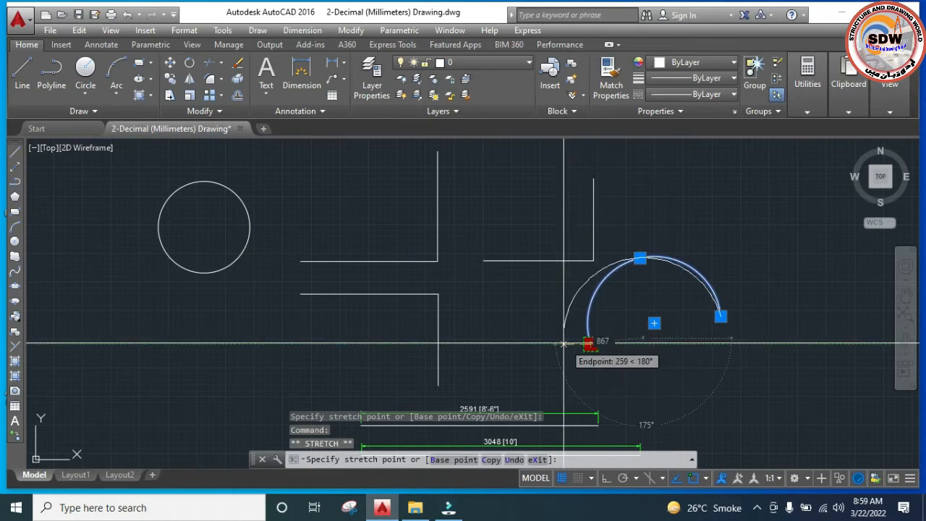
left_click(563, 341)
key("Escape")
left_click(116, 102)
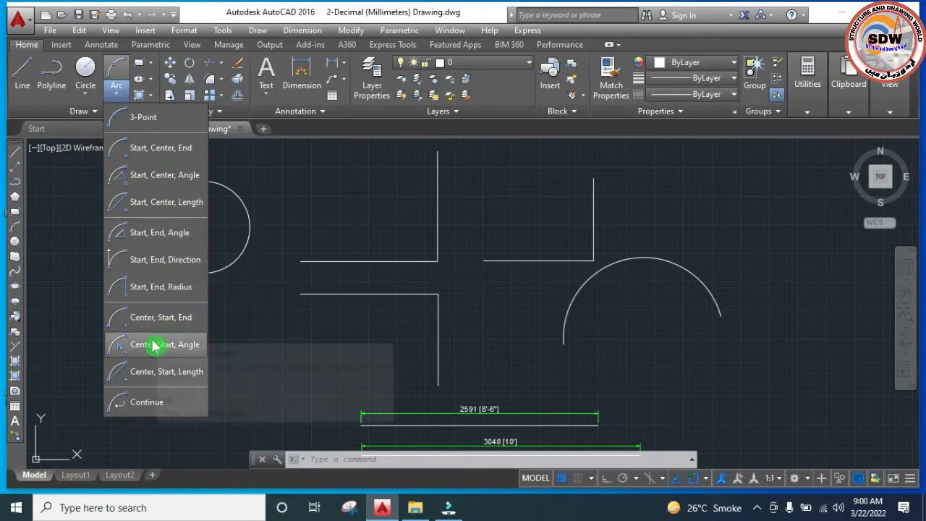
left_click(305, 202)
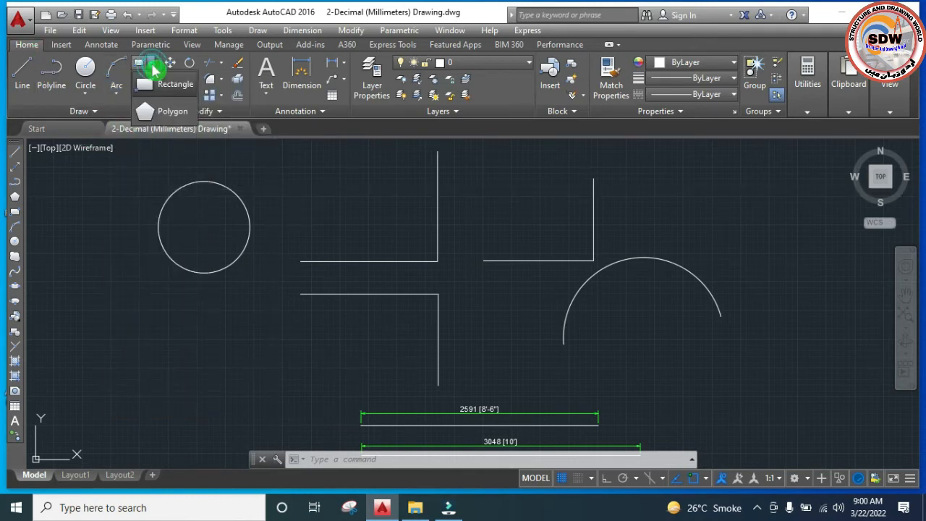
type("REC")
key("Return")
key("Escape")
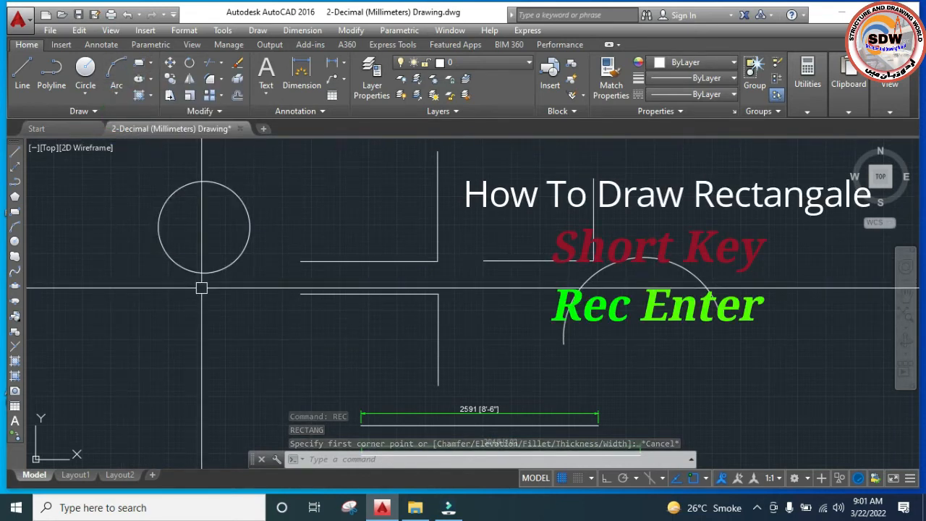
Draw a rectangle 1000 mm wide and 500 mm high directly below the circle, turning Ortho on.
type("rec")
key("Return")
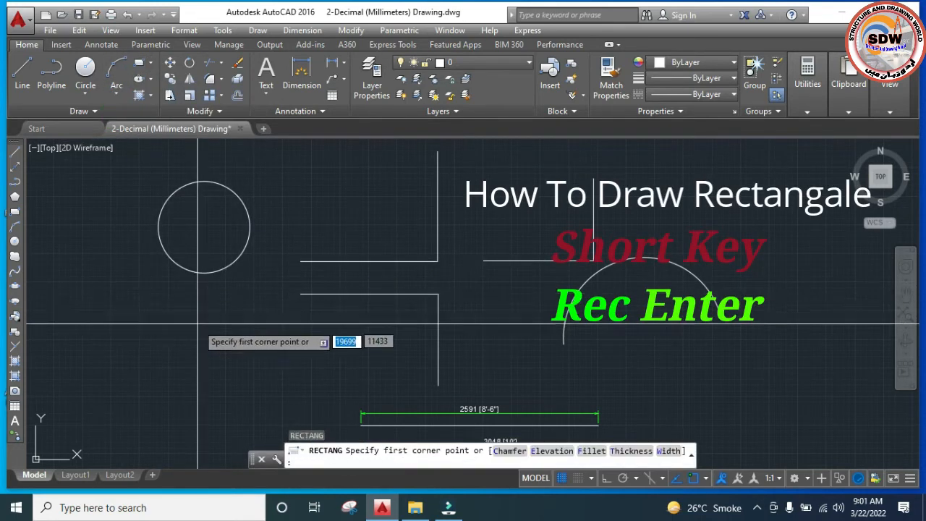
left_click(147, 319)
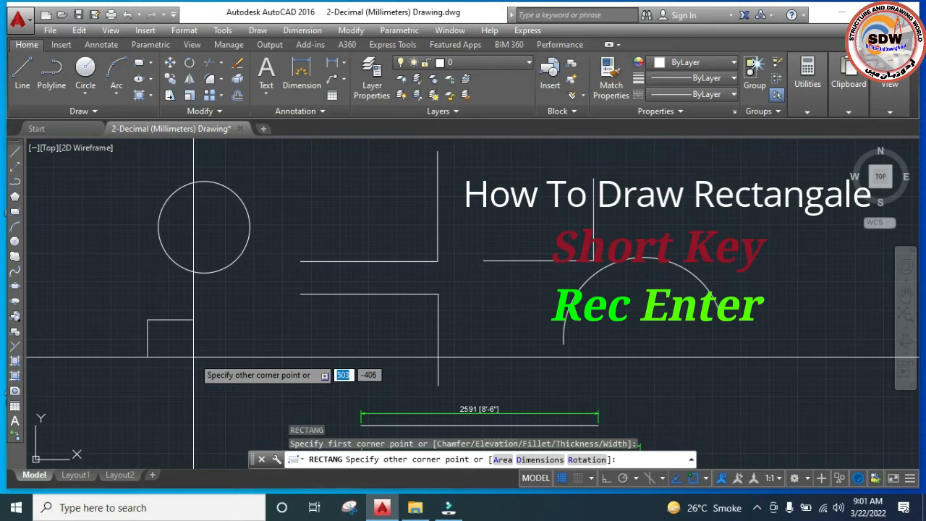
key("F8")
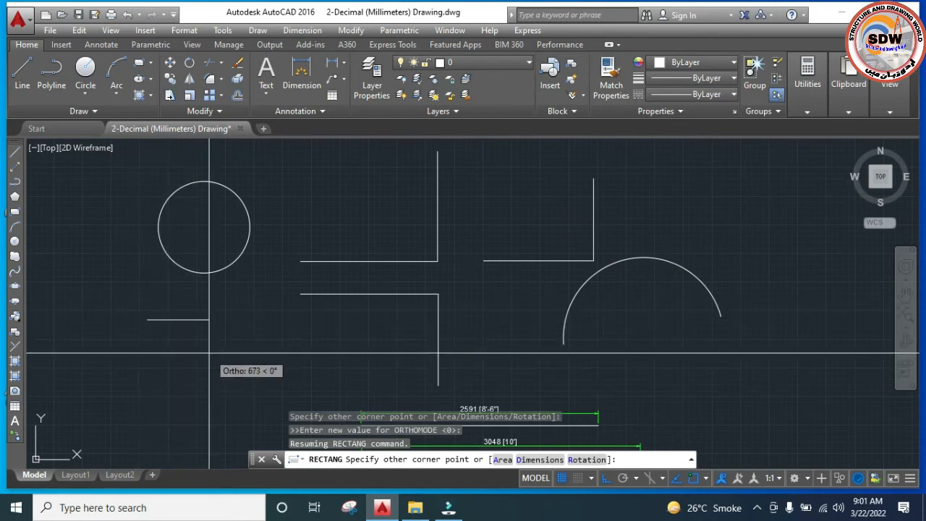
type("1000")
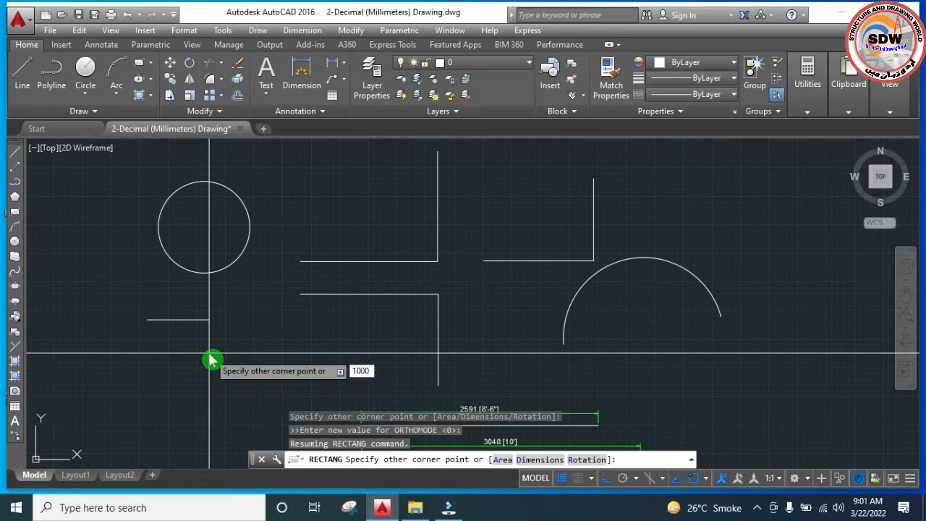
key("Tab")
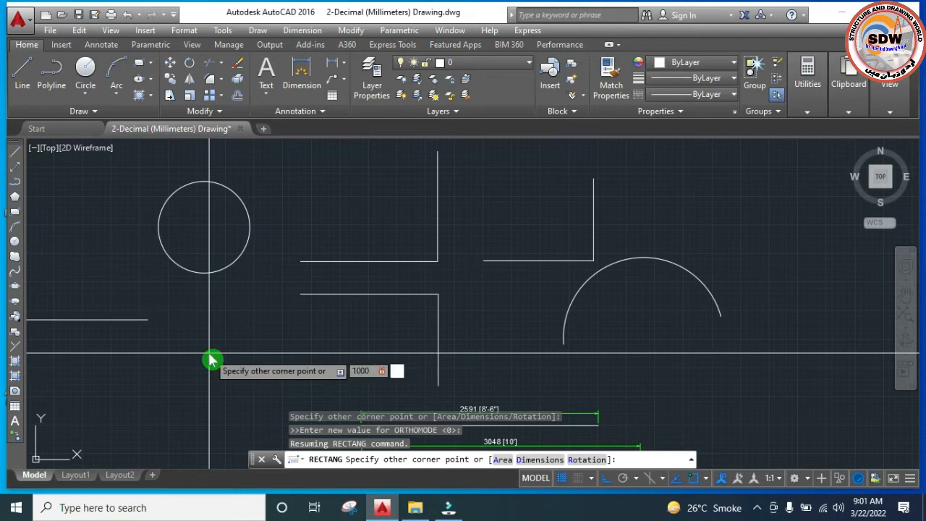
type("500")
key("Return")
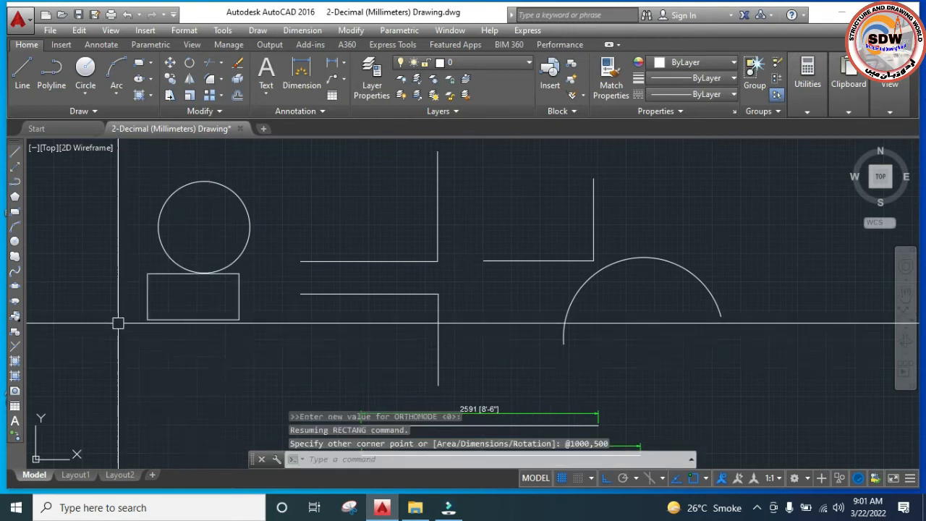
Move the rectangle a short distance straight down so it sits clear of the circle.
scroll(119, 318, "up", 4)
left_click(185, 248)
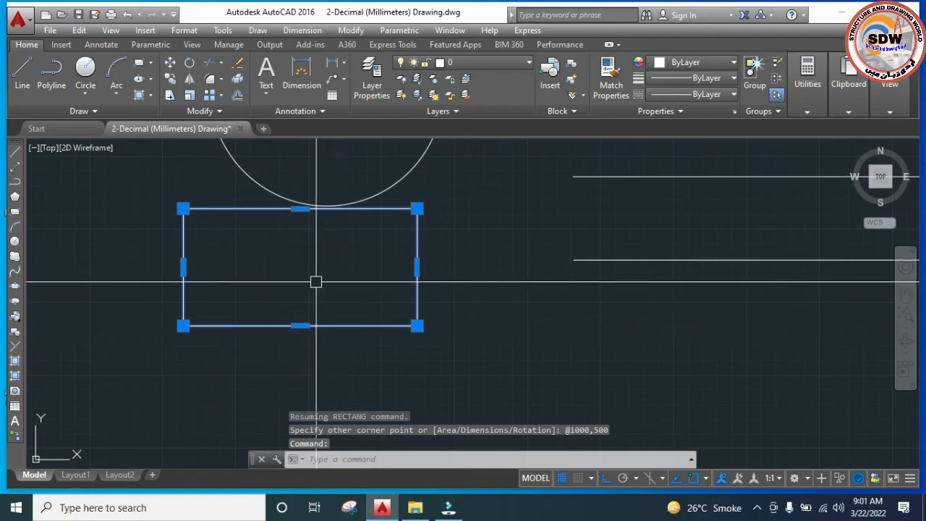
type("m")
key("Return")
left_click(282, 271)
left_click(283, 306)
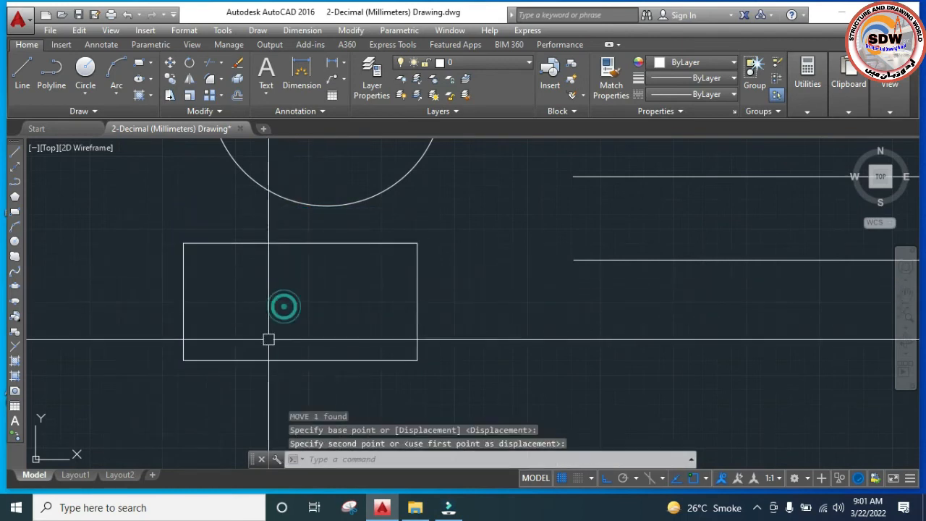
Add aligned dimensions to the rectangle's top and left edges, placed just outside the shape.
type("d")
key("Return")
key("Return")
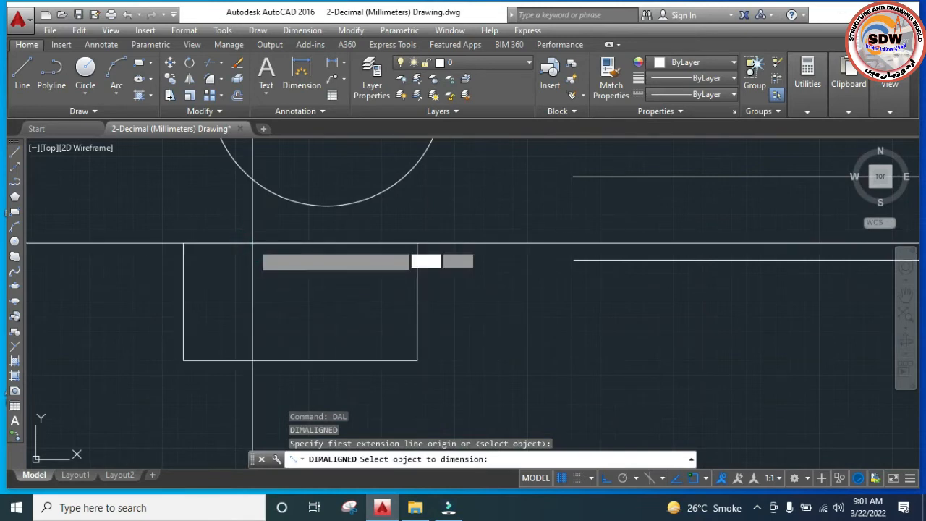
left_click(253, 243)
left_click(227, 226)
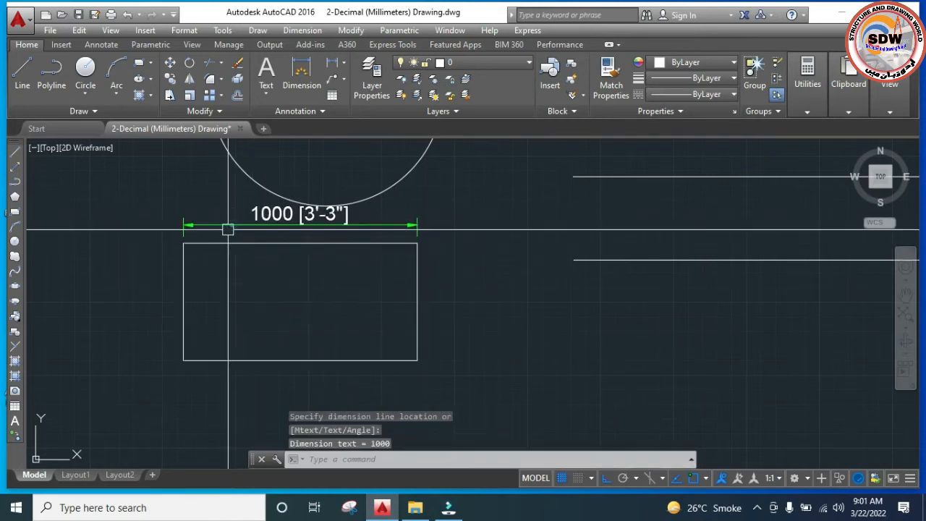
key("Return")
key("Return")
left_click(183, 302)
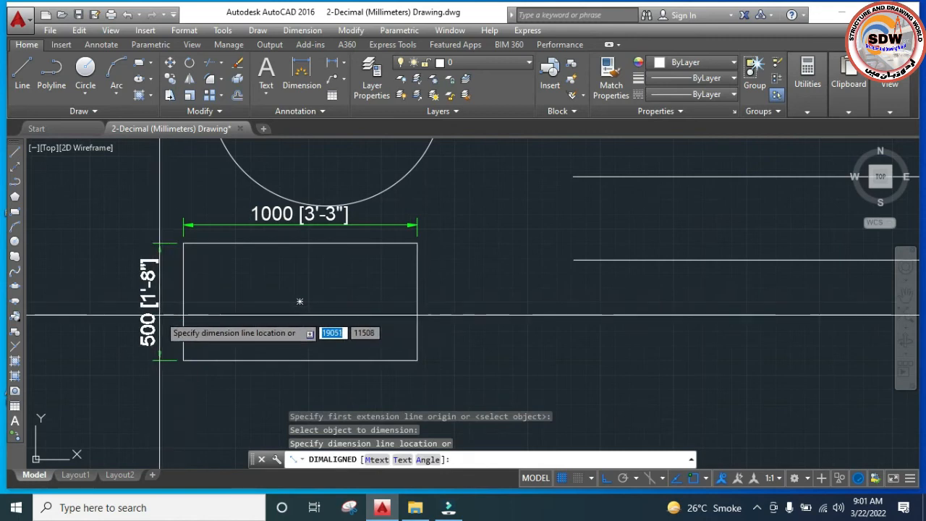
left_click(160, 315)
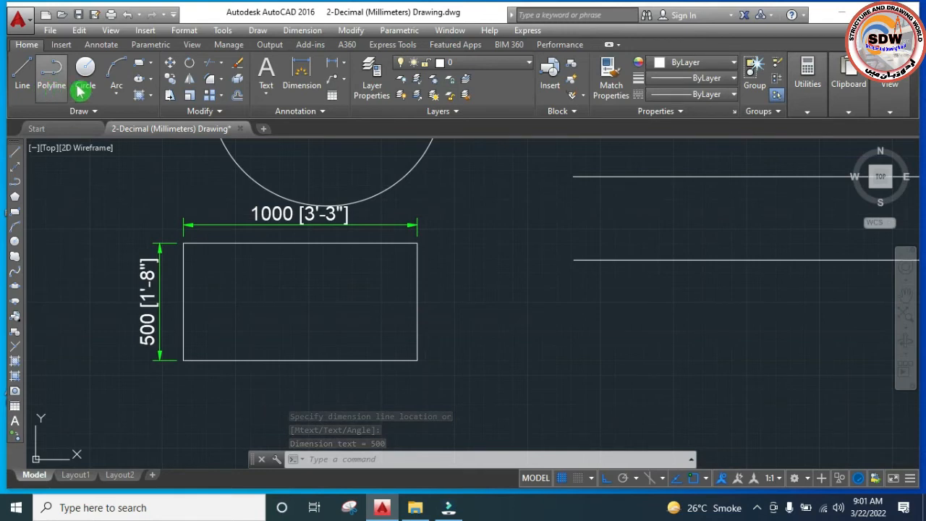
Draw a six-sided polygon inscribed in a circle of radius 650 mm, centred to the right of the rectangle.
left_click(149, 63)
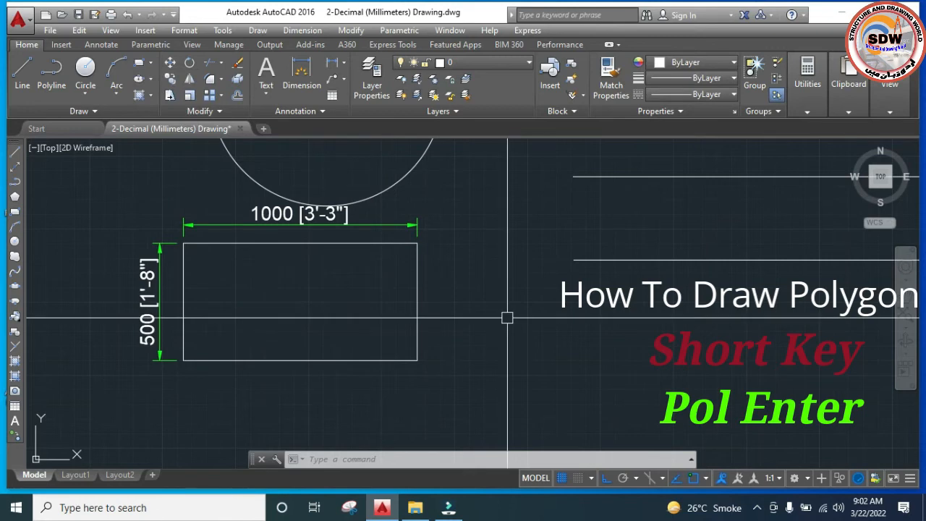
type("l")
key("Return")
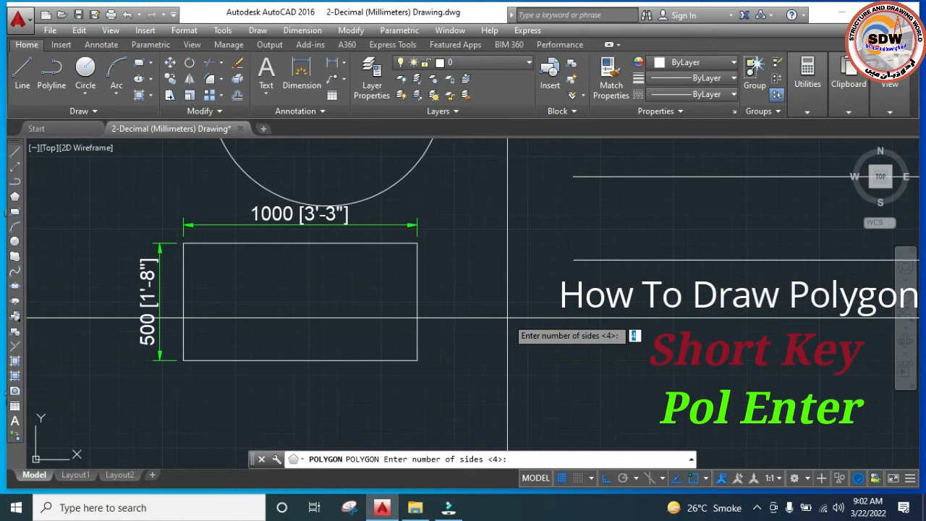
type("6")
key("Return")
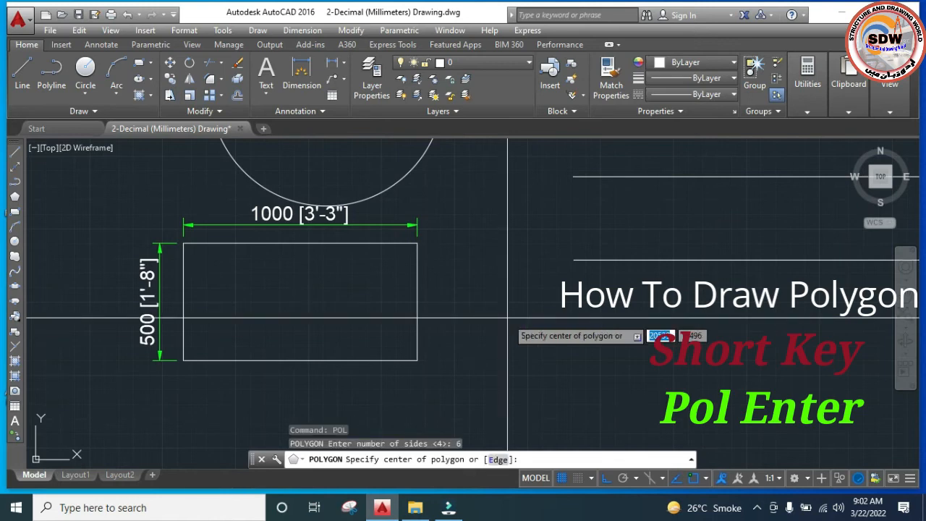
left_click(544, 356)
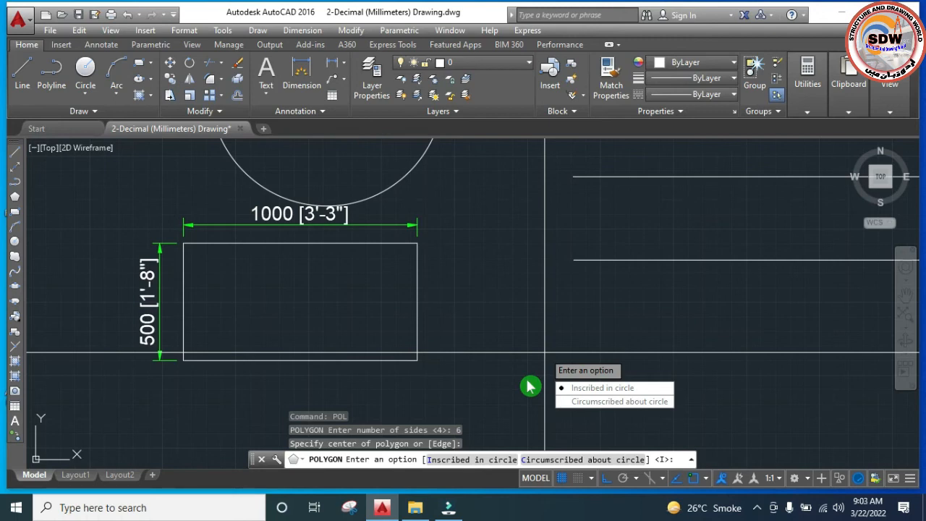
left_click(601, 389)
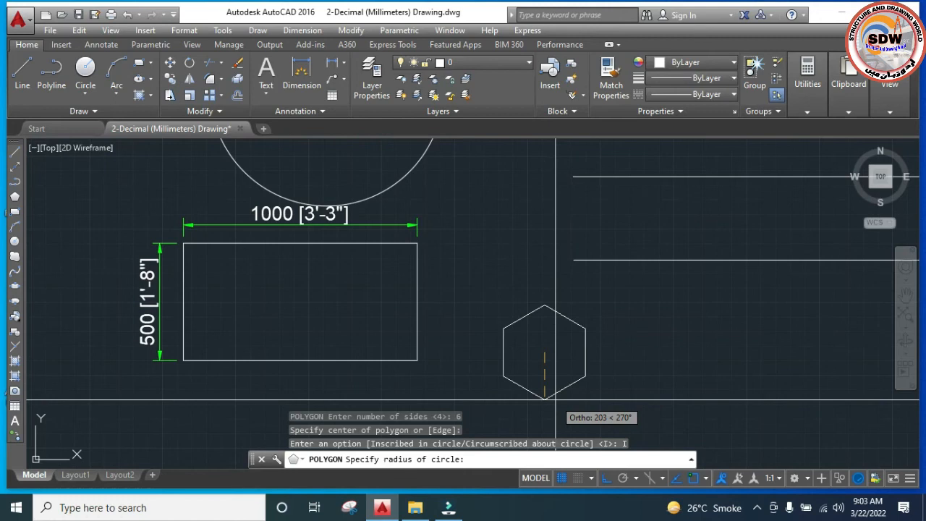
type("650")
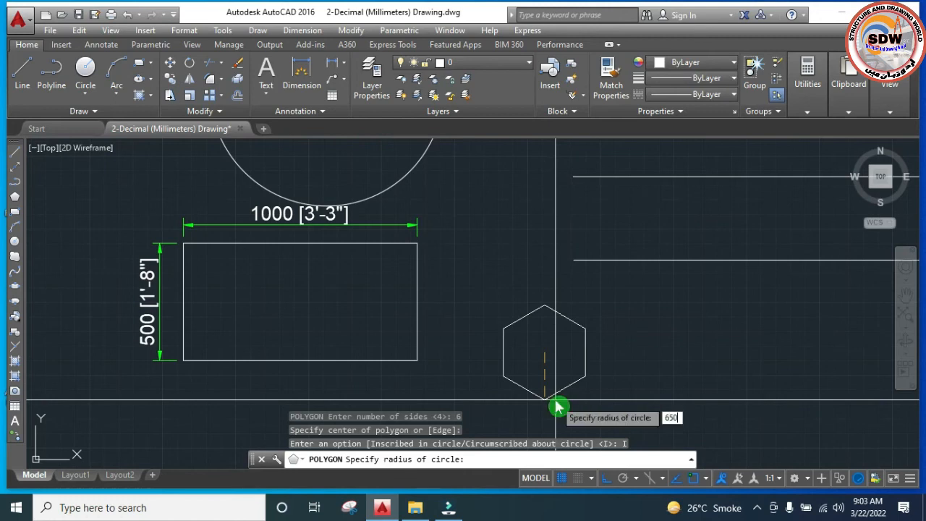
key("Return")
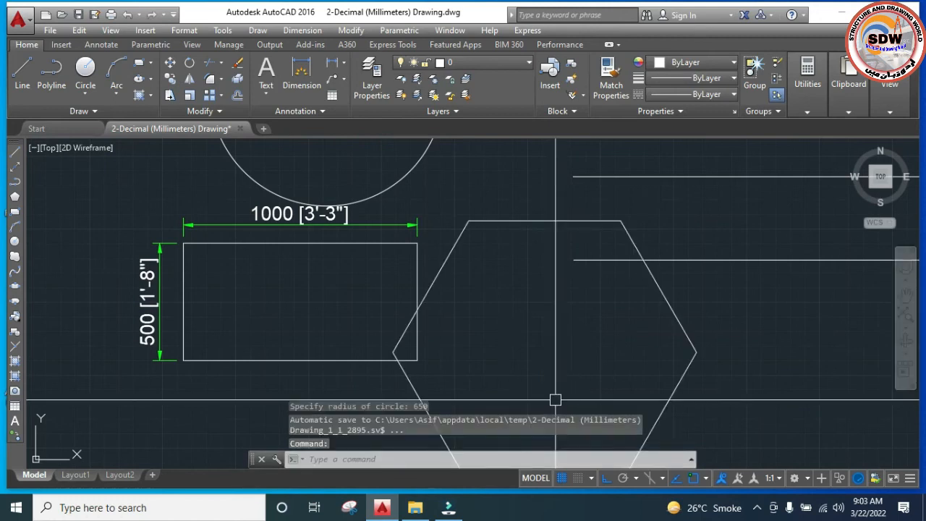
scroll(620, 304, "down", 6)
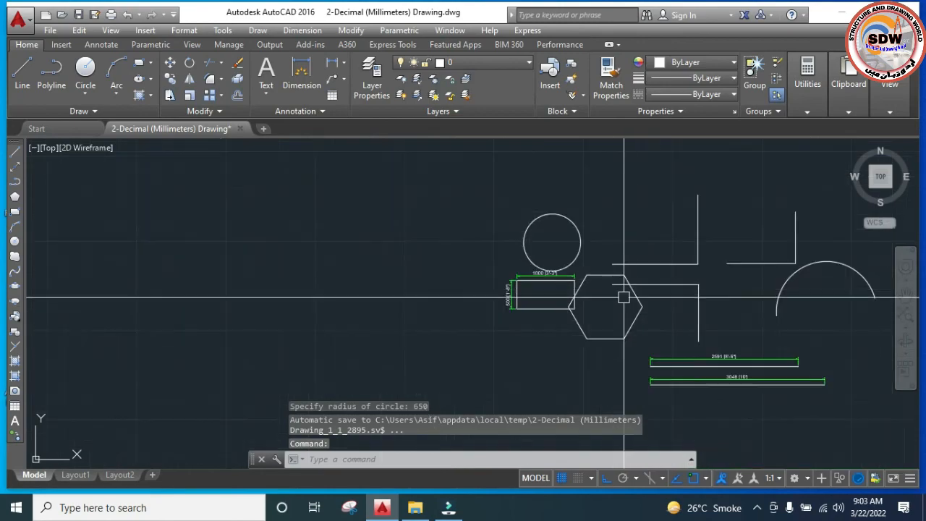